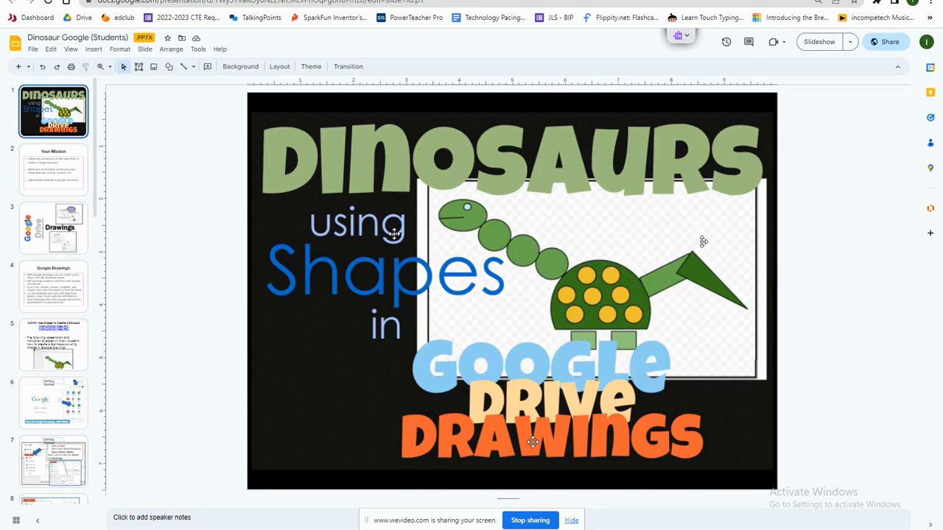
Switch to Google Drive from the Dashboard bookmarks and open the My tech Portfolio folder
left_click(44, 18)
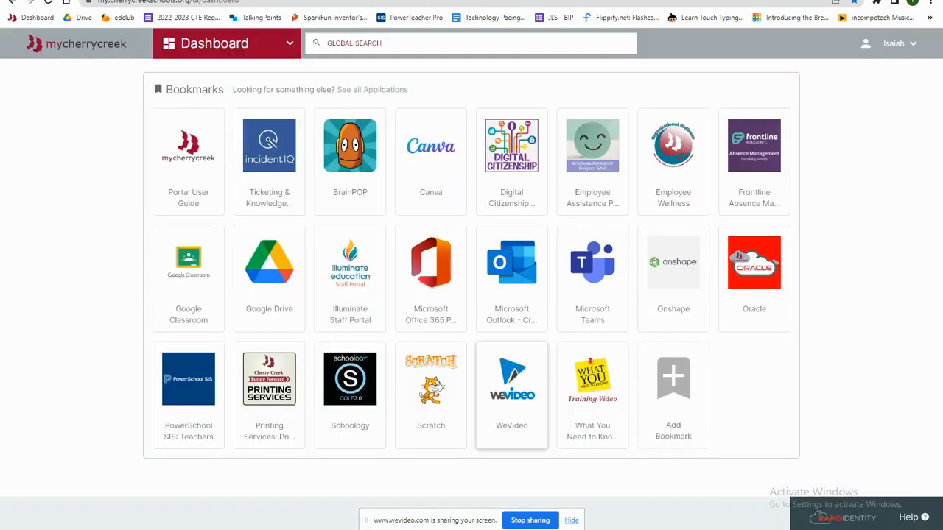
left_click(280, 278)
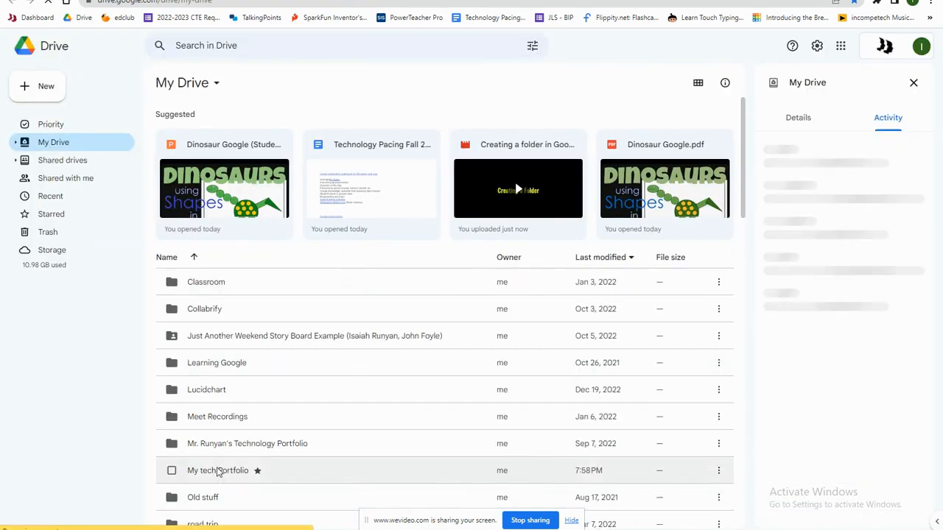
scroll(265, 488, "down", 2)
scroll(265, 487, "down", 2)
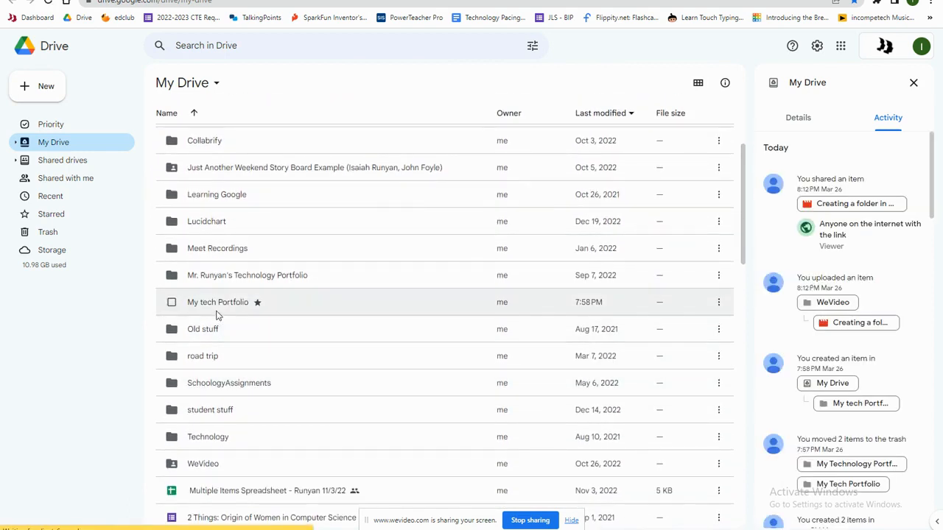
left_click(218, 310)
double_click(218, 310)
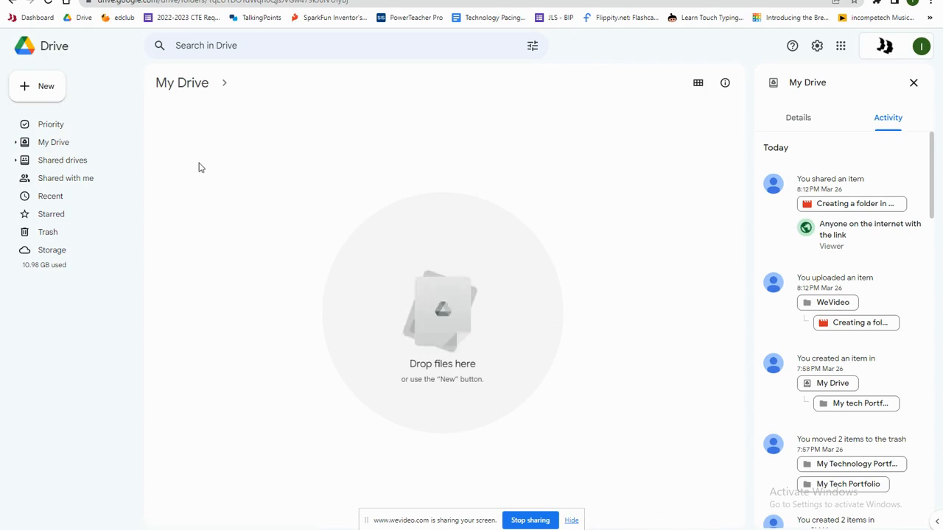
Create a new Google Drawings file inside the My tech Portfolio folder
left_click(46, 88)
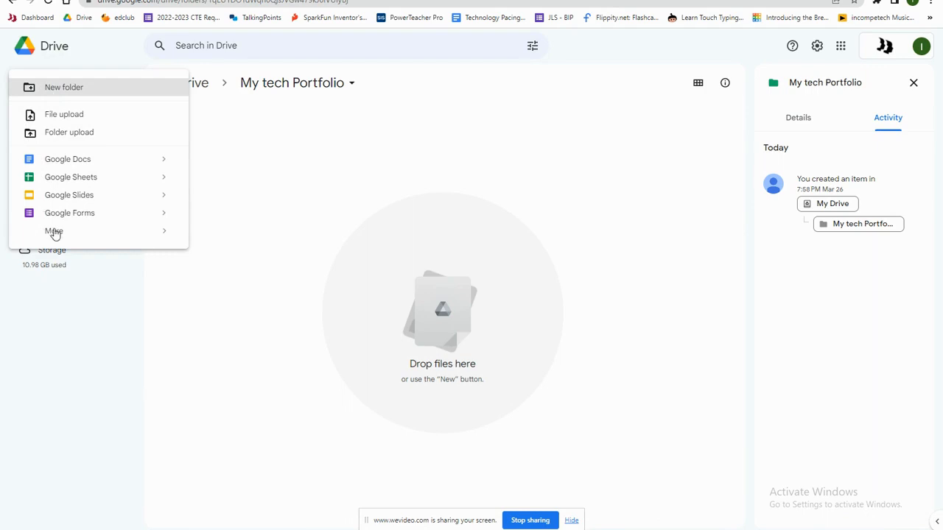
mouse_move(98, 234)
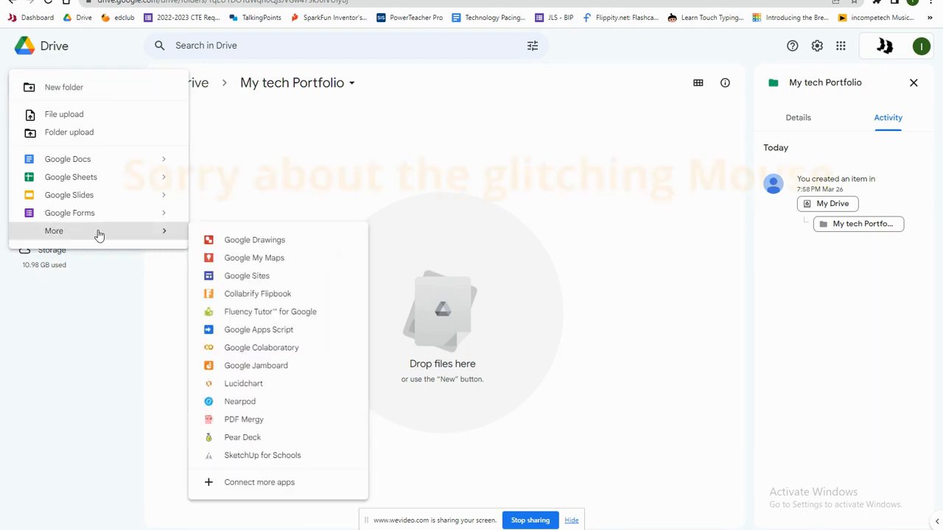
left_click(270, 242)
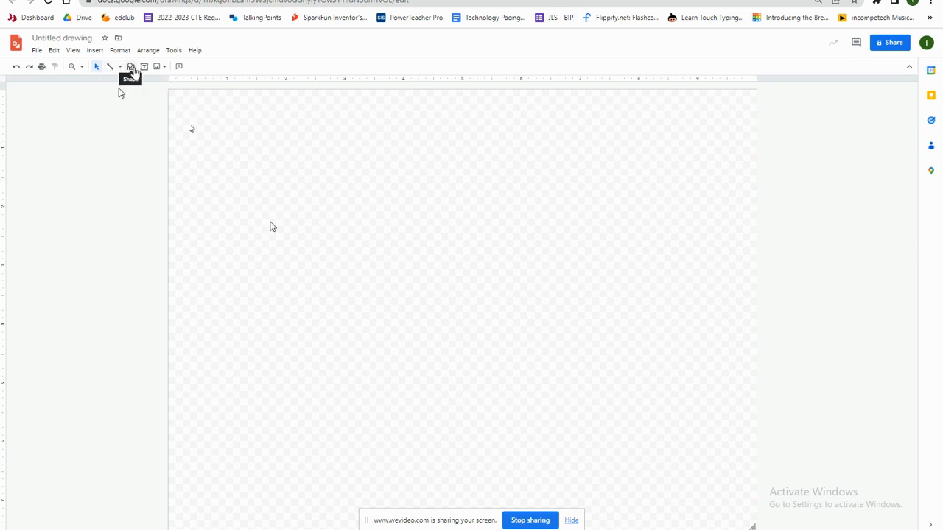
Draw a small, nearly round oval in the upper middle of the blank canvas
left_click(133, 67)
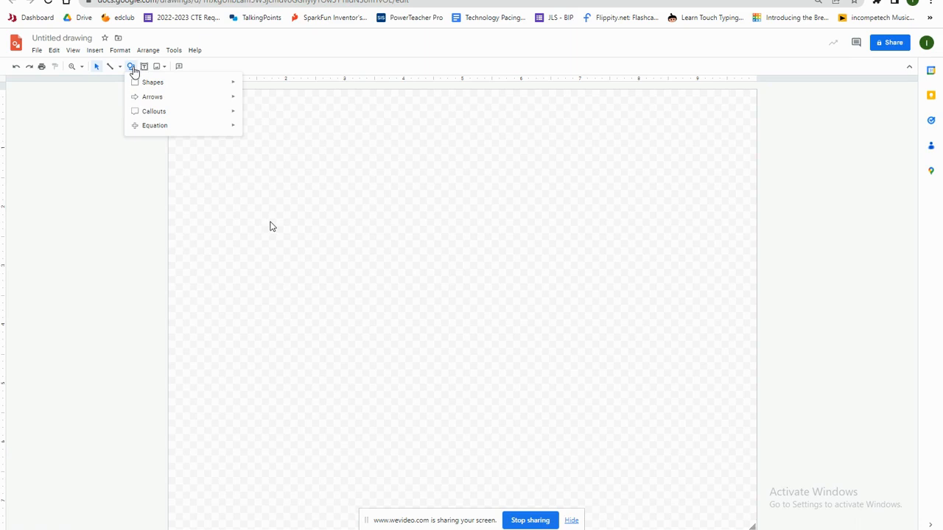
mouse_move(142, 80)
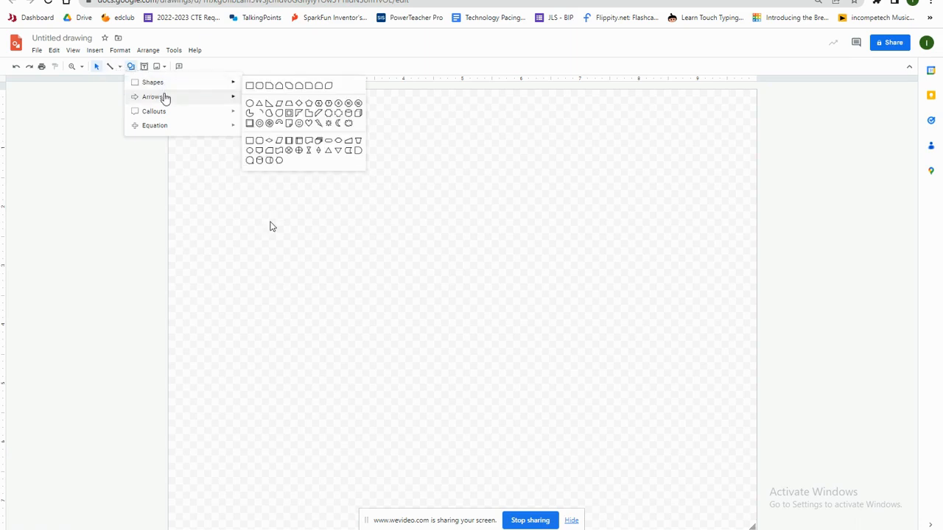
mouse_move(163, 119)
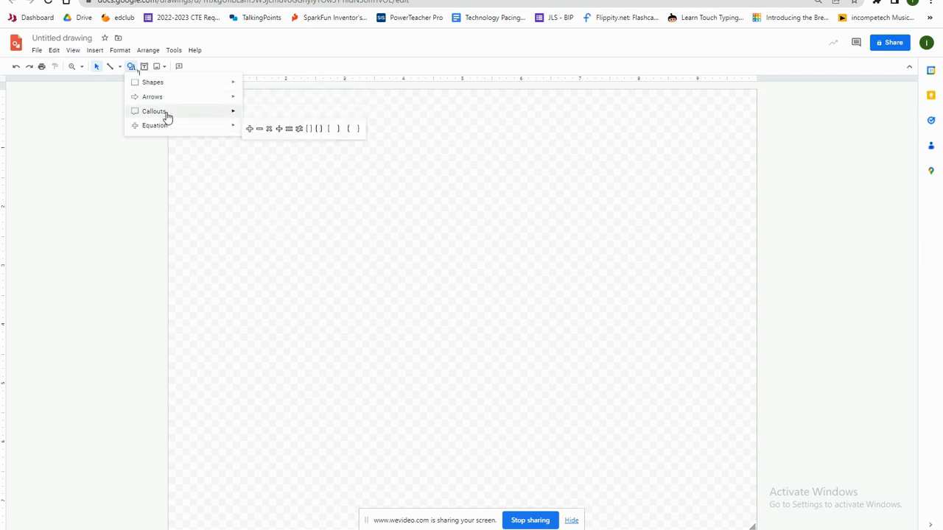
mouse_move(171, 98)
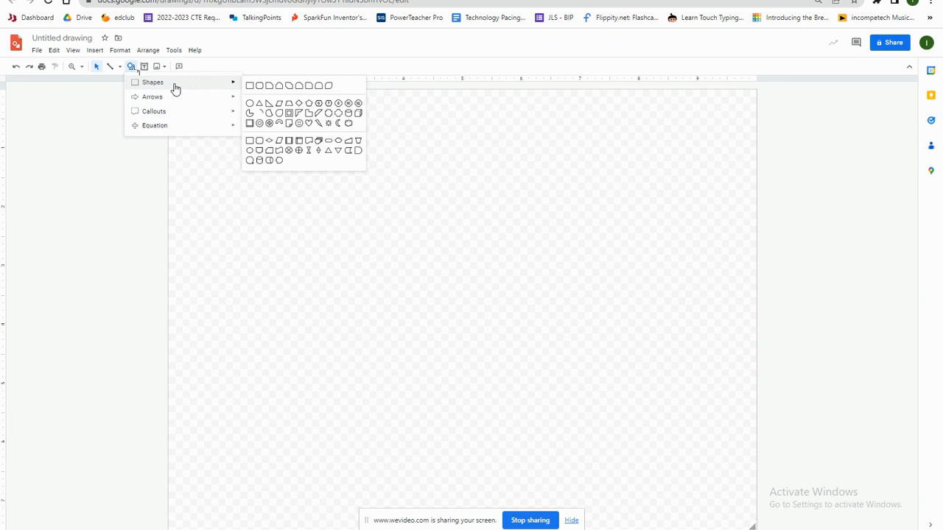
left_click(251, 104)
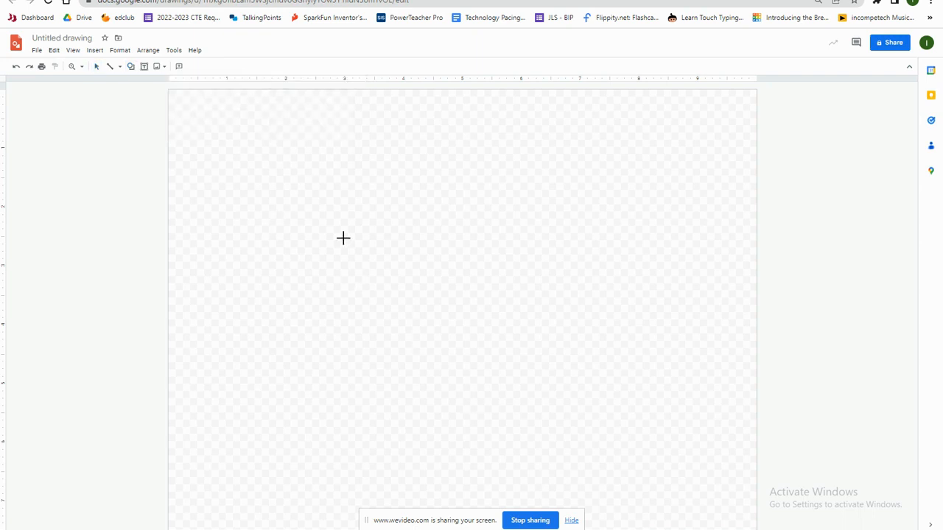
left_click_drag(322, 219, 373, 260)
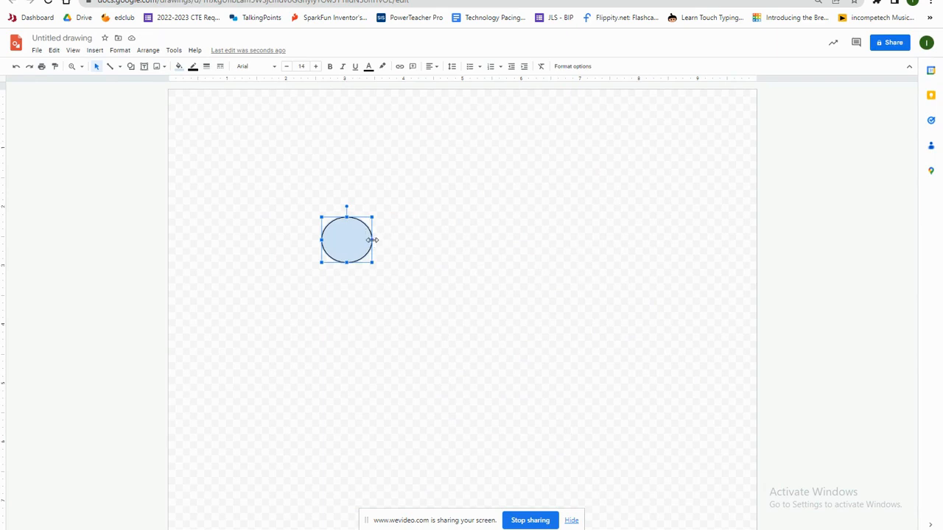
Move the oval up slightly, stretch it into a wide ellipse and tilt it clockwise as a head
left_click_drag(347, 238, 334, 195)
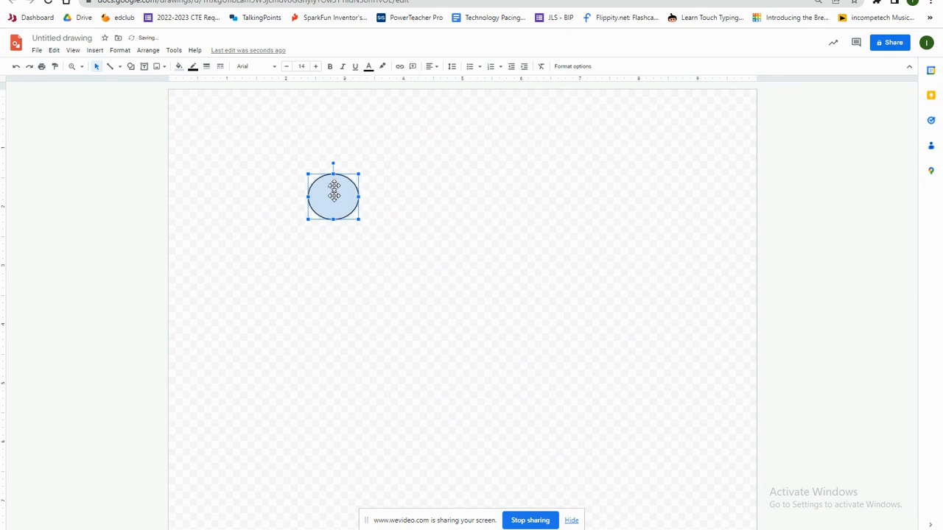
left_click_drag(359, 218, 415, 222)
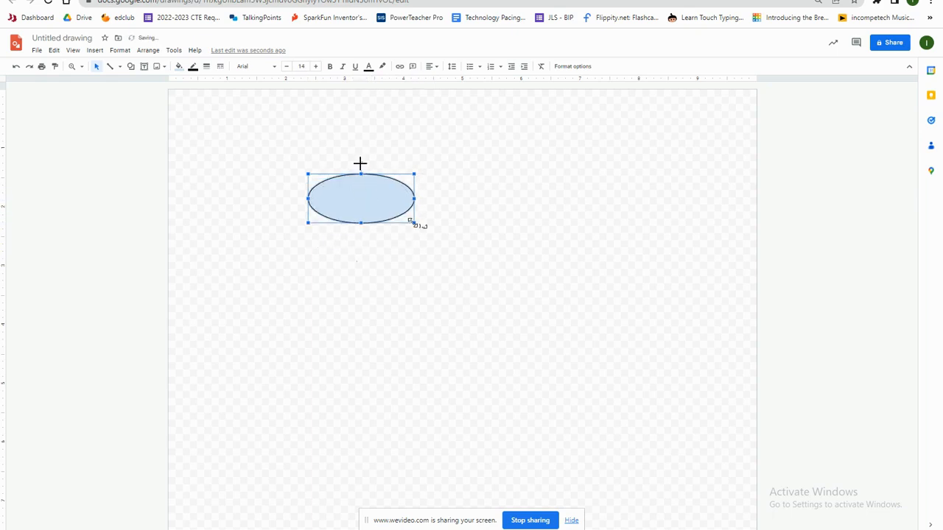
left_click_drag(361, 162, 383, 171)
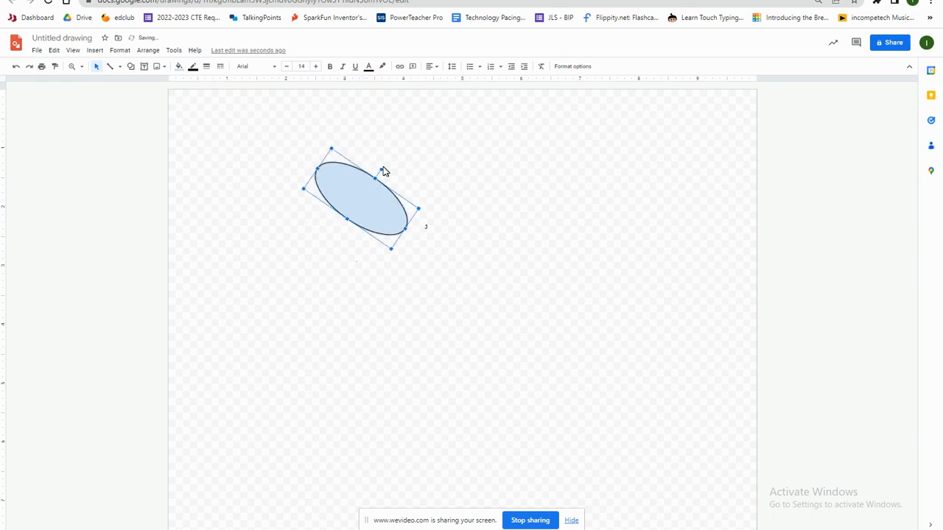
Fill the tilted head ellipse with light green 2
left_click(179, 67)
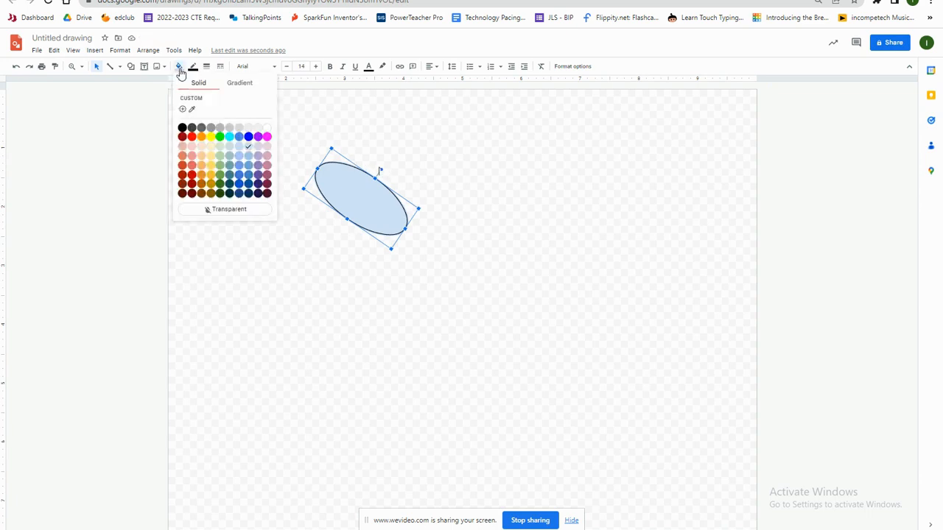
left_click(221, 155)
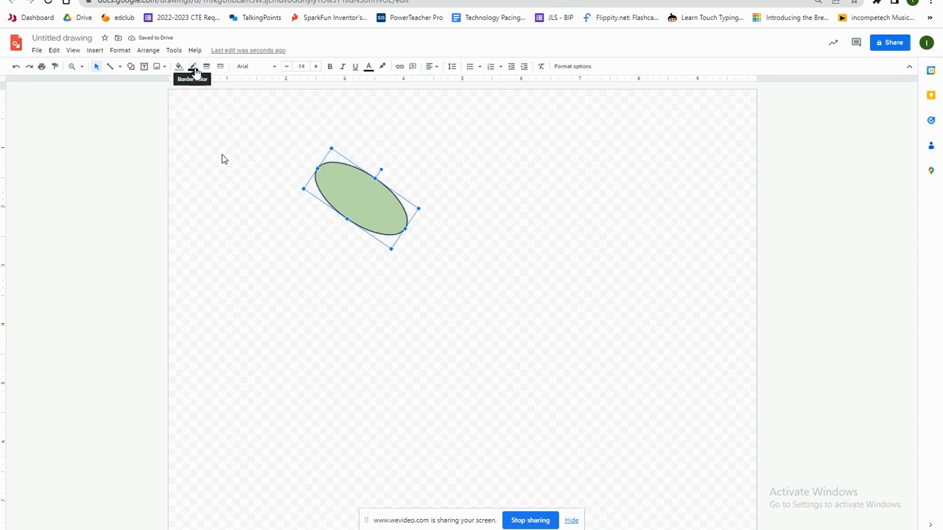
Try an orange border on the head ellipse, then set the border color back to black
left_click(194, 68)
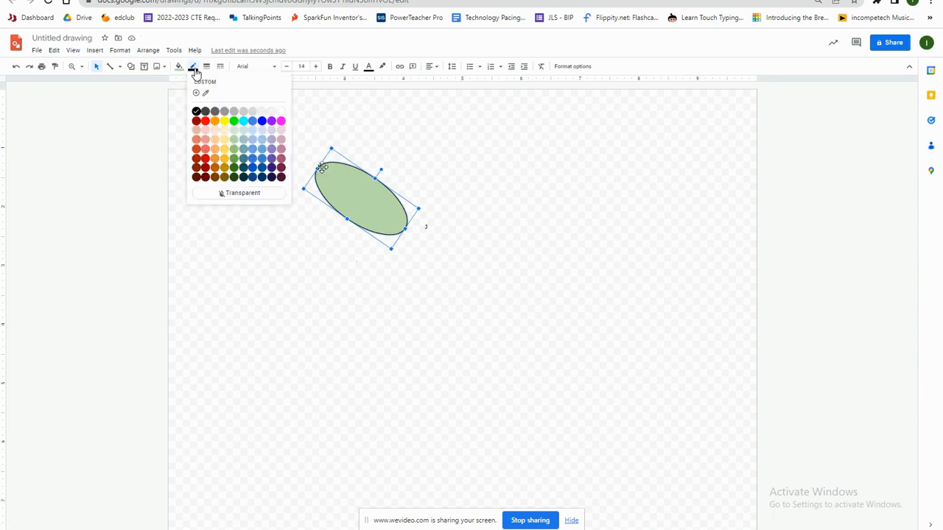
left_click(214, 121)
left_click(195, 70)
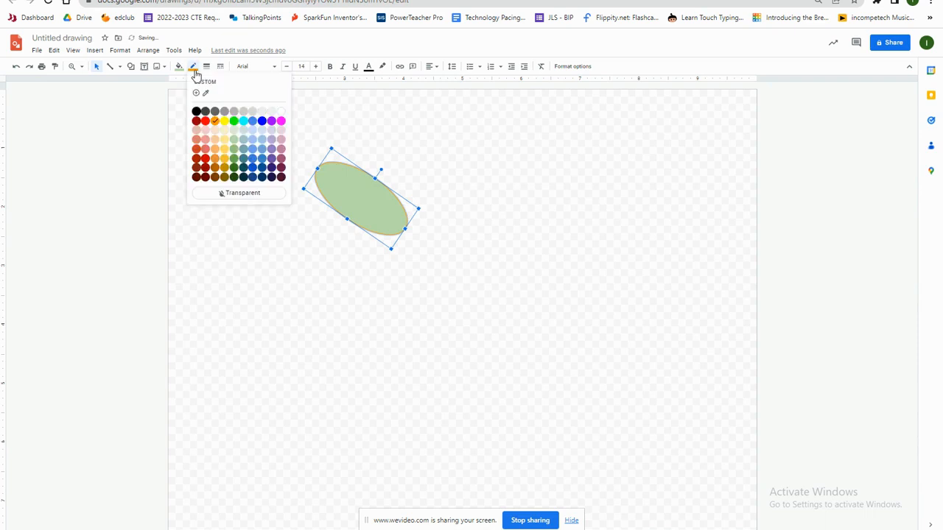
left_click(196, 112)
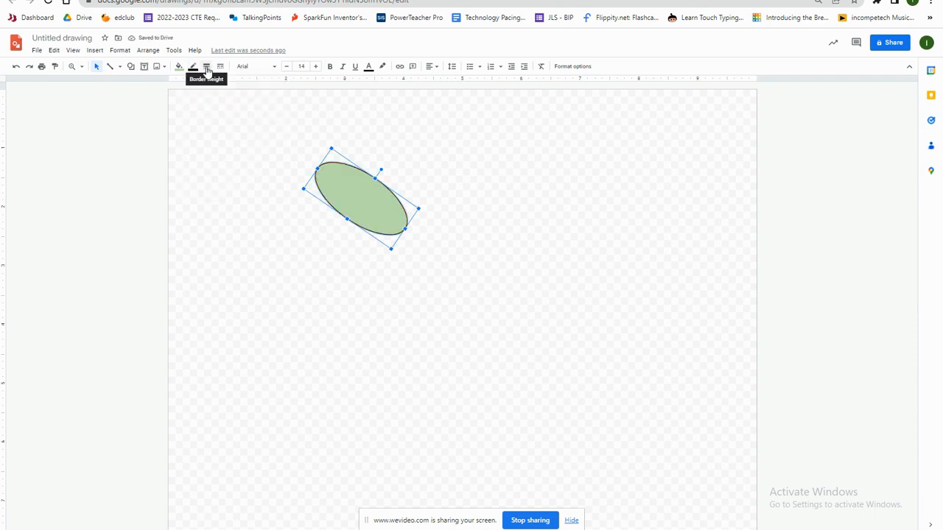
Try an 8px border weight on the head ellipse, then return the weight to 1px
left_click(207, 68)
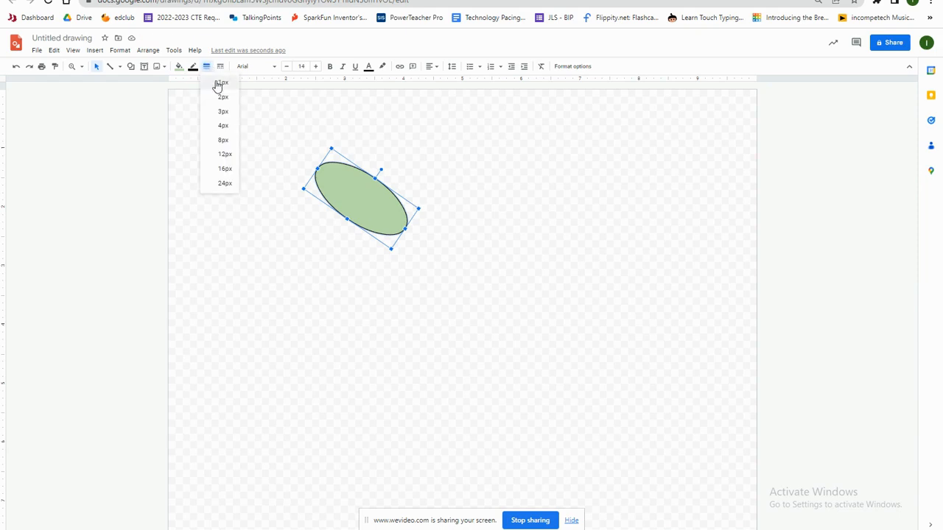
left_click(222, 140)
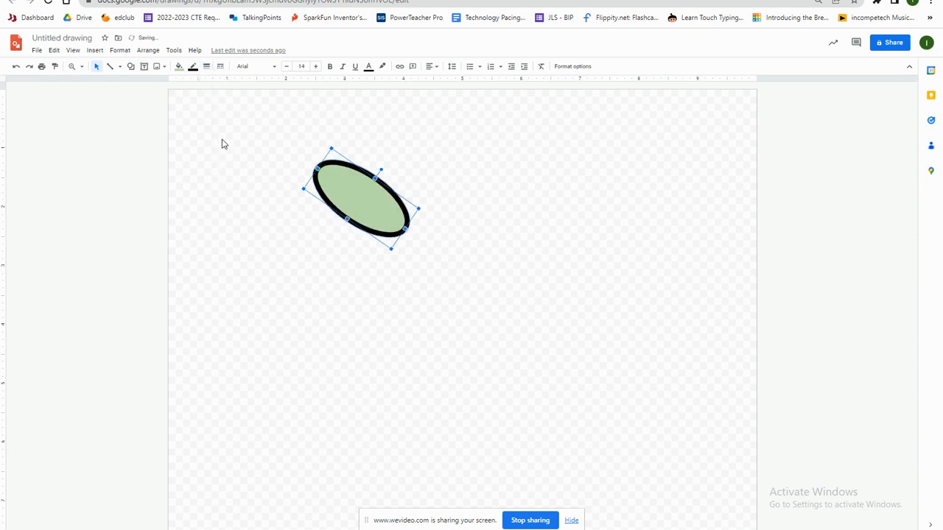
left_click(193, 68)
left_click(179, 67)
left_click(206, 67)
left_click(219, 83)
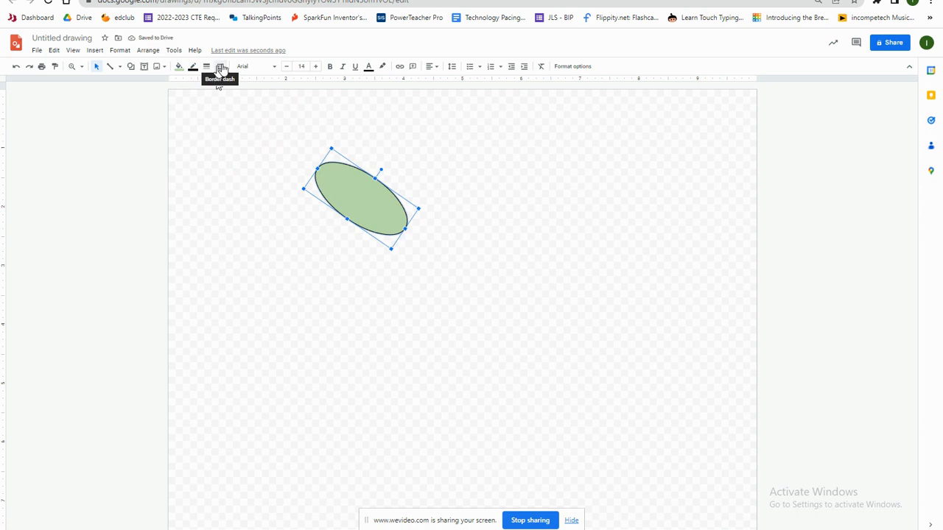
Try a dashed border on the head ellipse, then restore the solid line style
left_click(222, 68)
left_click(237, 112)
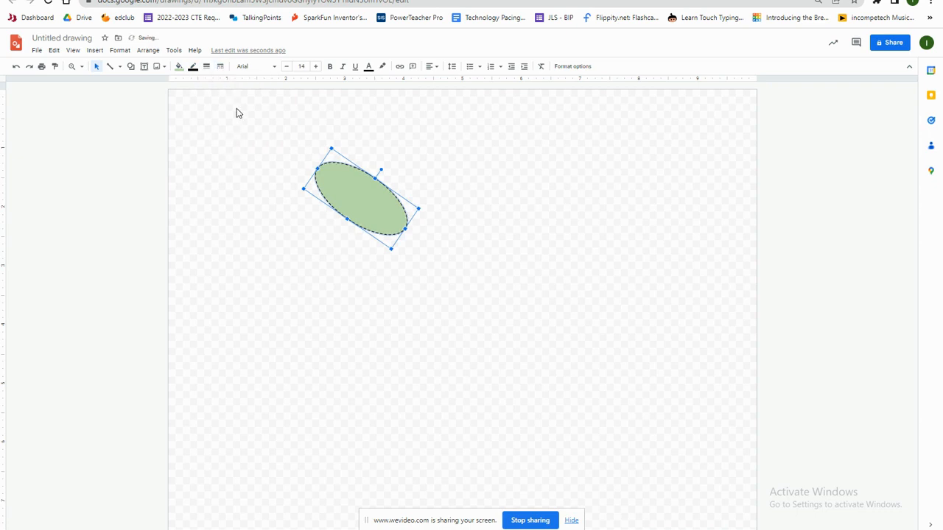
left_click(218, 68)
left_click(232, 82)
Draw a straight line from the head ellipse's left edge to about its middle as the mouth
left_click(120, 68)
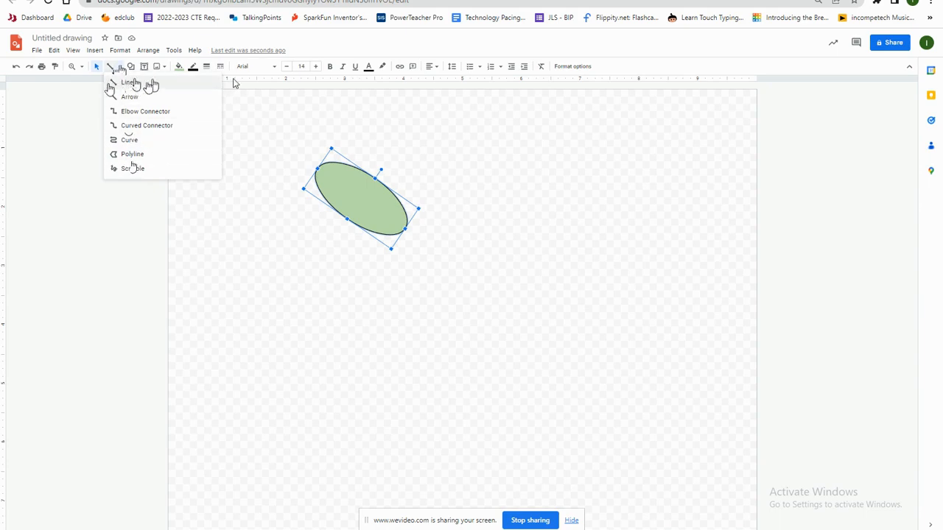
left_click(132, 82)
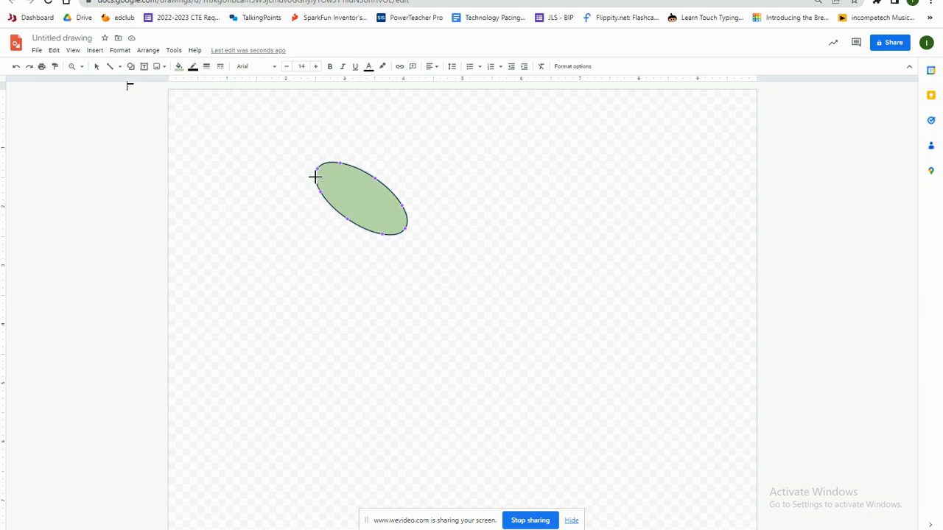
mouse_move(315, 177)
left_mouse_down()
mouse_move(358, 219)
mouse_move(358, 195)
left_mouse_up()
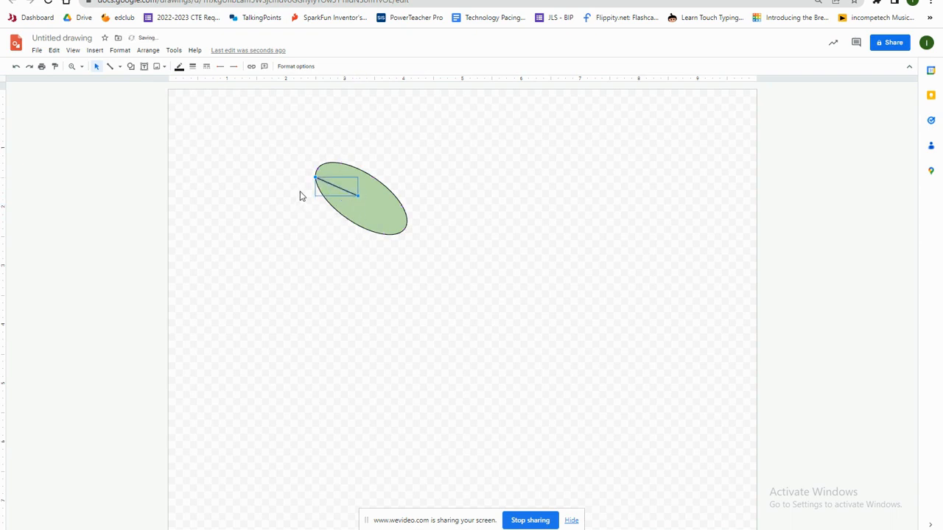
Select the head ellipse and mouth line together and rotate them counterclockwise to a flatter angle
left_click_drag(275, 124, 513, 330)
left_click_drag(233, 116, 526, 387)
left_click_drag(362, 138, 339, 145)
left_click(194, 166)
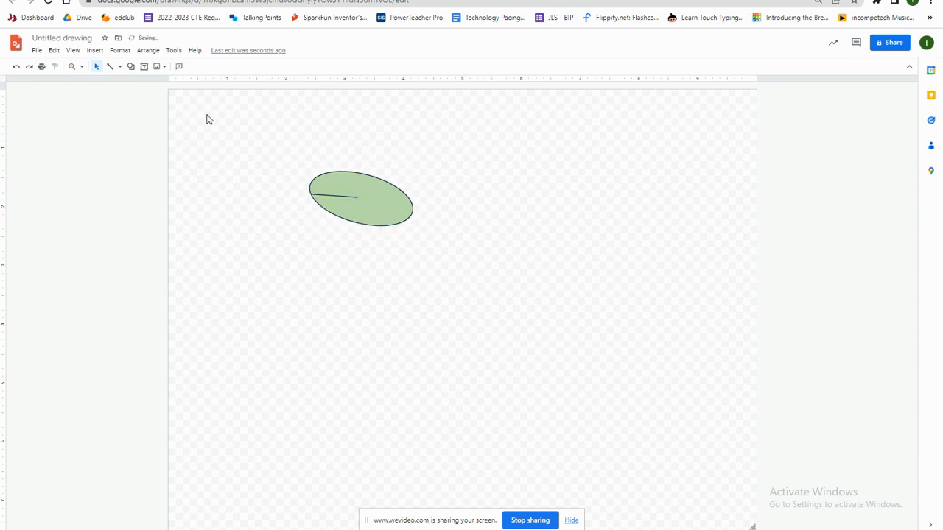
Try rotating only the head ellipse without the mouth line, then undo the rotation
left_click(326, 178)
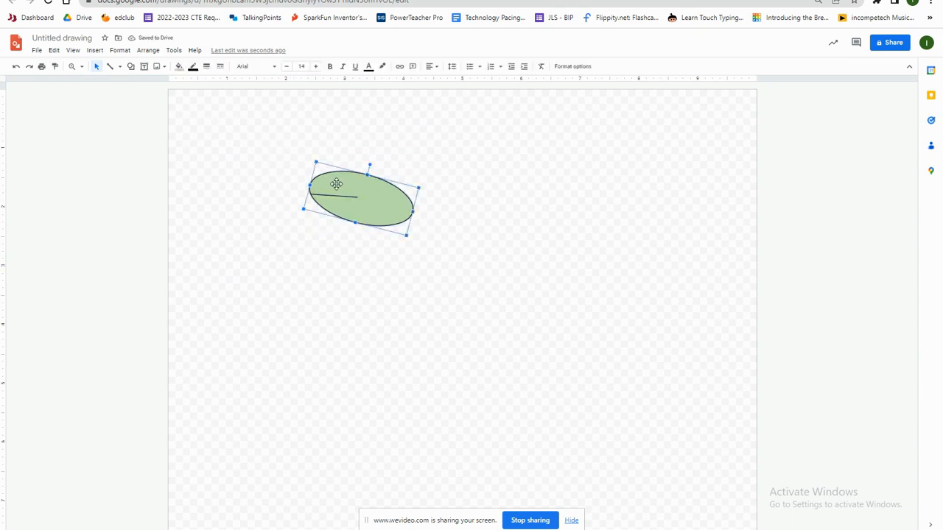
left_click_drag(370, 165, 377, 174)
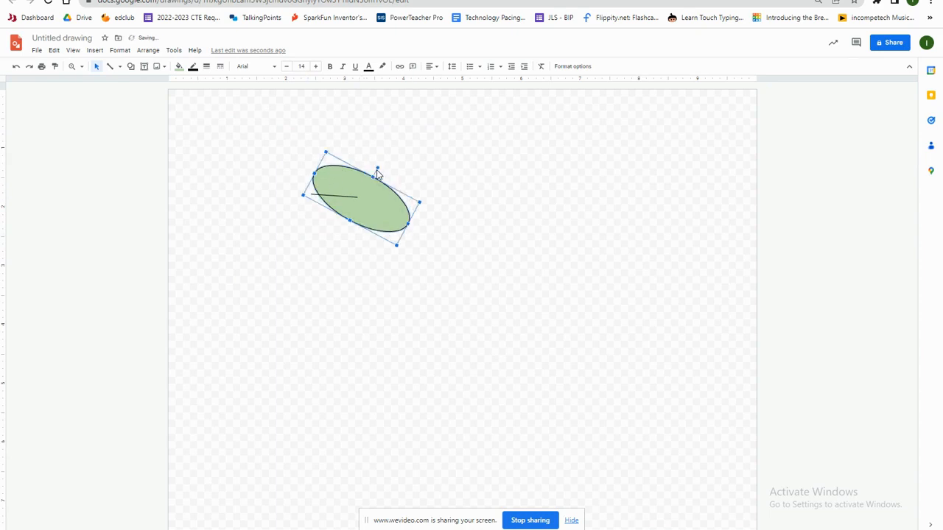
key("ctrl+z")
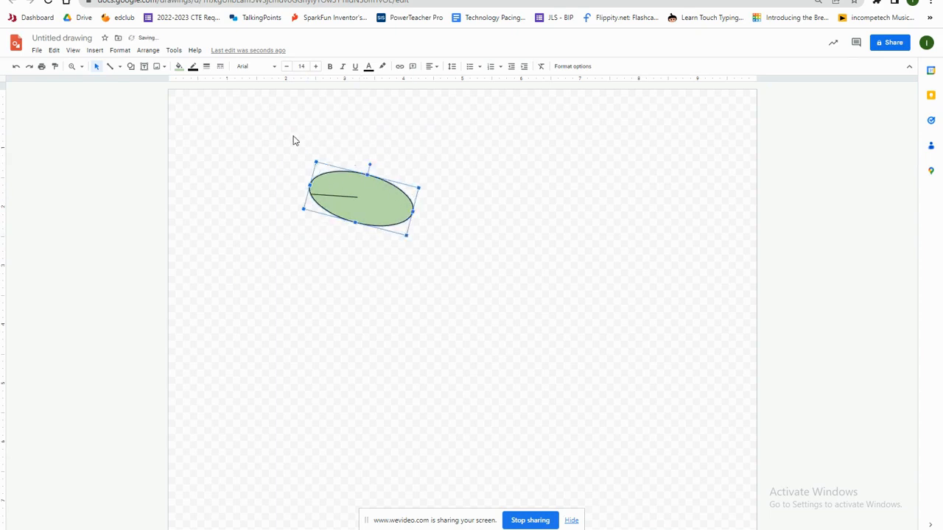
Select the head ellipse and mouth line together, tilt them slightly clockwise and move them down and to the left
left_click_drag(226, 120, 481, 256)
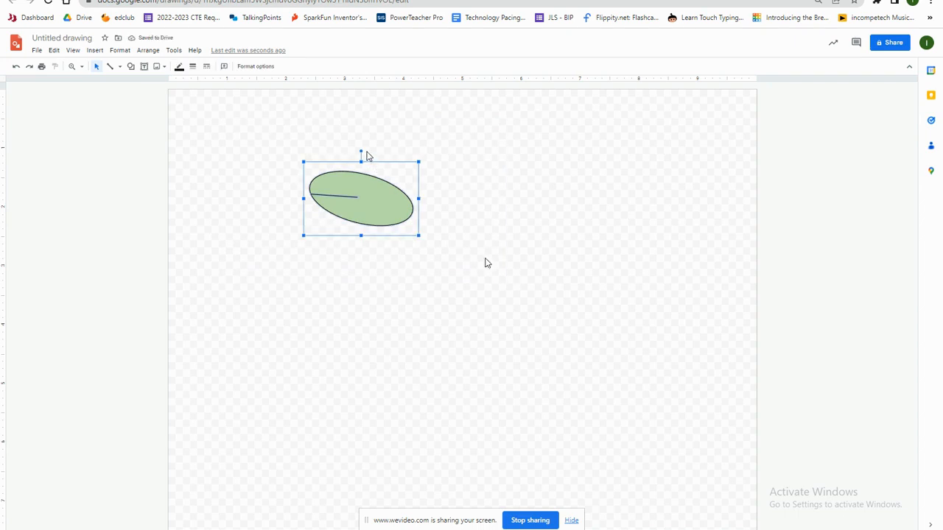
mouse_move(361, 152)
left_mouse_down()
mouse_move(372, 155)
mouse_move(356, 146)
left_mouse_up()
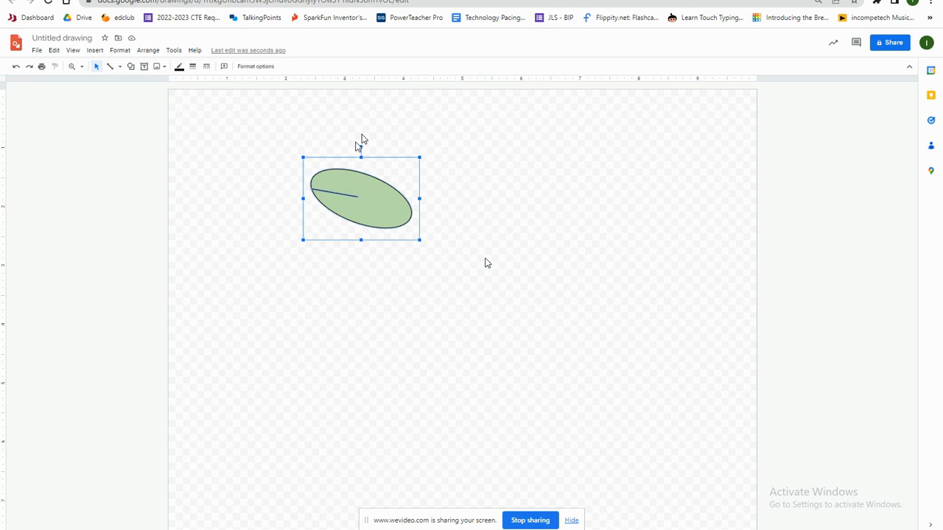
left_click_drag(372, 195, 325, 225)
Draw a circle at the head's lower right as a neck segment, fill it light green 1 and duplicate it
left_click(130, 66)
left_click(250, 108)
mouse_move(355, 257)
left_mouse_down()
mouse_move(402, 302)
mouse_move(370, 267)
left_mouse_up()
left_click(178, 66)
left_click(221, 165)
key("ctrl+v")
Draw a large body rectangle with rounded upper corners and move it against the lower end of the neck
left_click_drag(391, 281, 616, 392)
left_click(94, 50)
mouse_move(109, 96)
mouse_move(255, 99)
left_click(401, 104)
left_click_drag(552, 354, 518, 355)
Draw a long rectangle, rotate it to slope upward and place it at the body's upper right corner as the tail
left_click(94, 50)
left_click(352, 103)
left_click_drag(566, 237, 662, 266)
left_click_drag(613, 226, 600, 230)
left_click_drag(611, 246, 607, 297)
Add a triangle at the tail's outer end, rotate it to point down and right, and fill it dark green 2
left_click(94, 50)
mouse_move(110, 96)
mouse_move(255, 99)
left_click(373, 120)
left_click_drag(649, 265, 733, 306)
left_click_drag(691, 255, 702, 258)
left_click(178, 67)
left_click(221, 185)
Add two upright rectangles beneath the body as legs and fill them green
left_click(94, 50)
left_click(352, 103)
left_click_drag(451, 398, 481, 434)
left_click(398, 405)
left_click_drag(412, 395, 571, 446)
left_click(178, 66)
left_click(221, 174)
Add a small oval eye above the mouth line on the head
left_click(94, 50)
mouse_move(110, 96)
left_click(356, 120)
left_click(298, 206)
Draw a small oval on the body, fill it yellow and duplicate it to make the dinosaur's spots
left_click(94, 50)
left_click(356, 121)
left_click(178, 66)
left_click(219, 172)
mouse_move(457, 320)
left_mouse_down()
mouse_move(486, 341)
mouse_move(530, 337)
left_mouse_up()
key("ctrl+d")
key("ctrl+d")
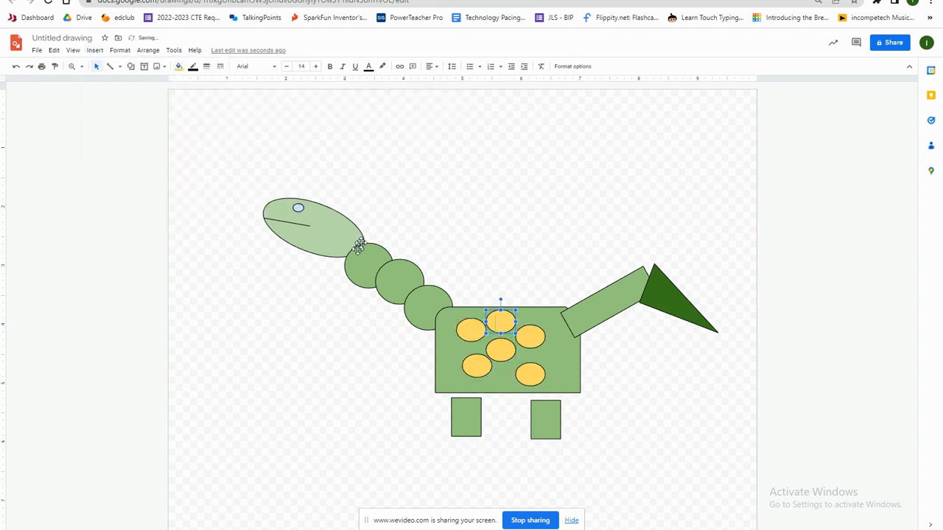
Switch to the Dinosaur Google (Students) slides to view the example dinosaur, and return to the drawing
left_click(95, 309)
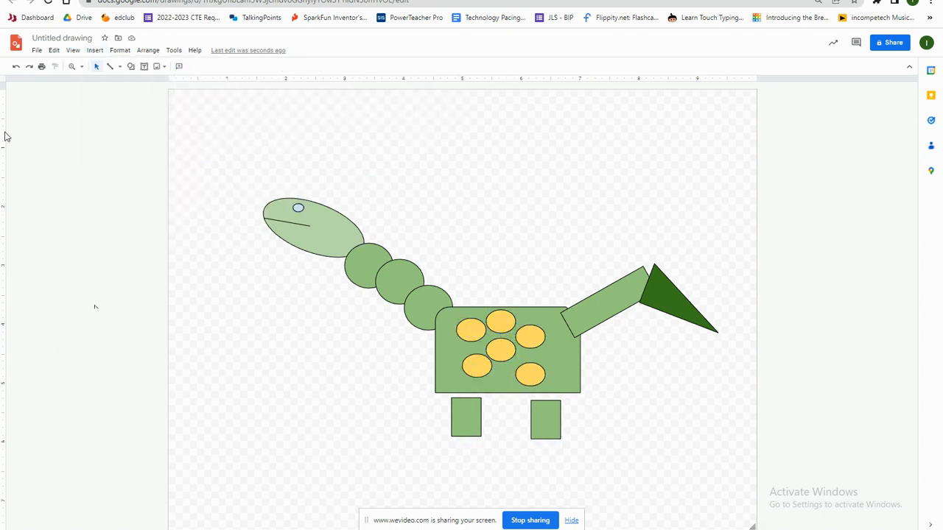
mouse_move(413, 2)
left_mouse_down()
mouse_move(395, 57)
mouse_move(319, 21)
left_mouse_up()
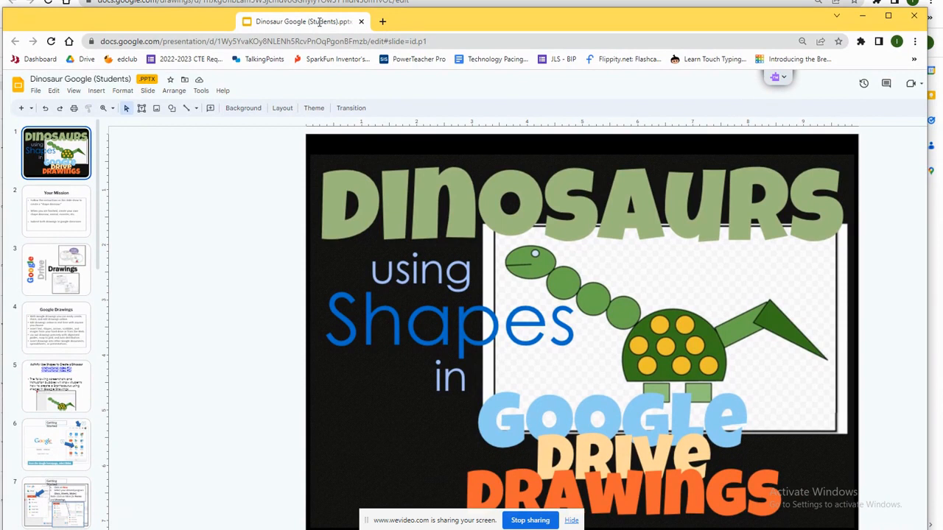
left_click_drag(319, 21, 318, 20)
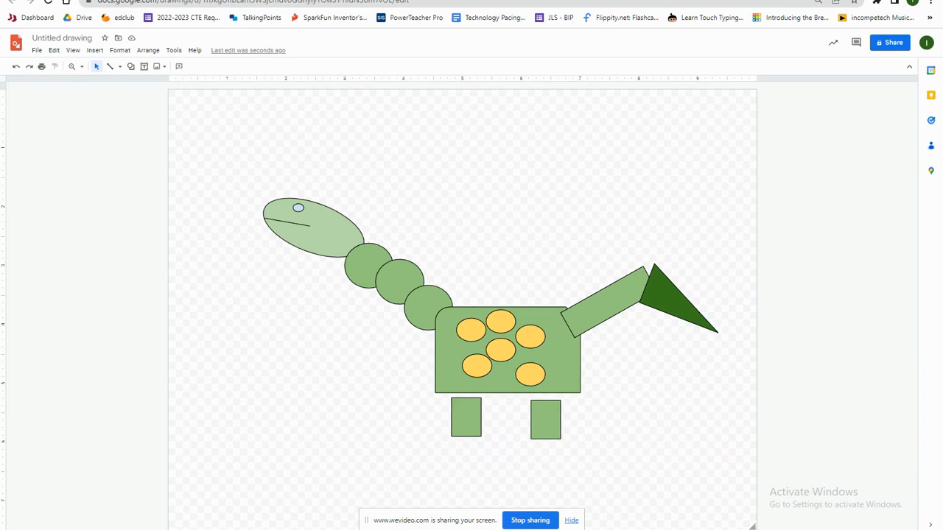
Rename the drawing as "My dinosaur"
left_click(58, 39)
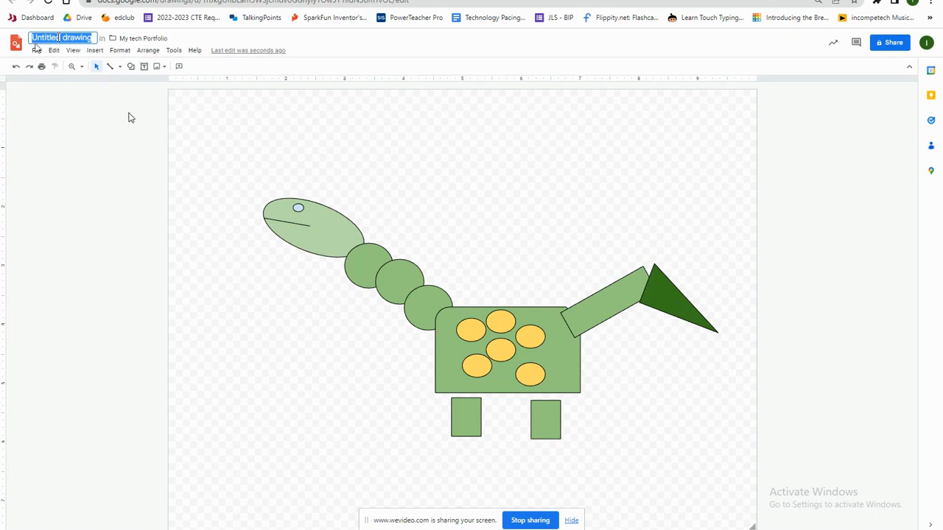
type("My dinosaur")
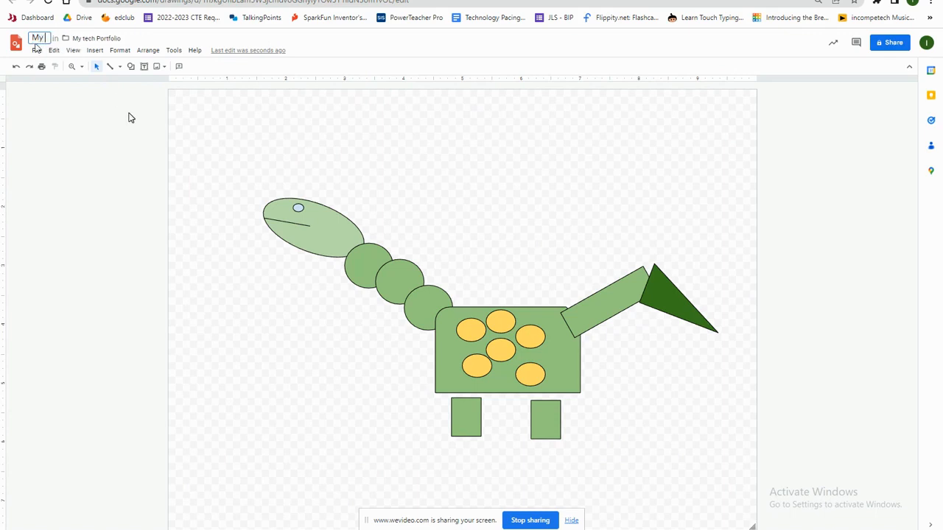
key("Return")
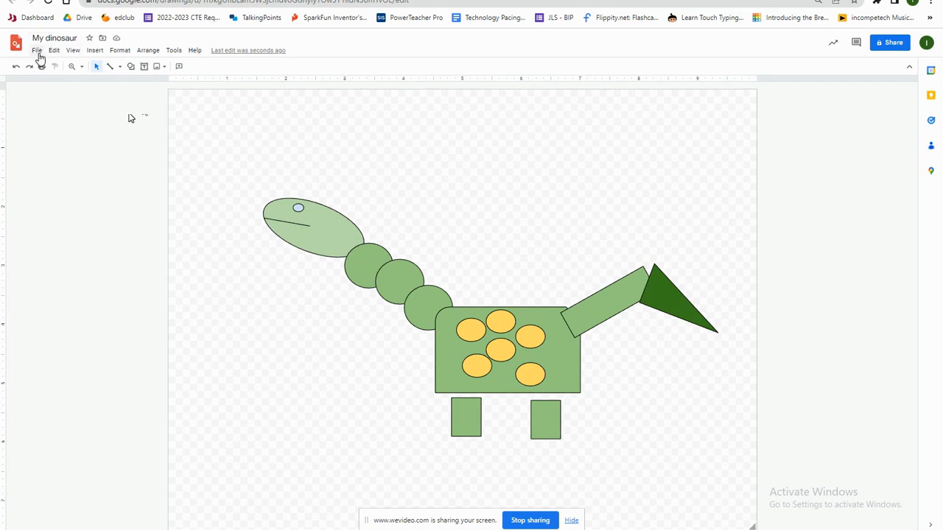
Open the file's move options and browse through My Drive to the My tech Portfolio folder
left_click(38, 52)
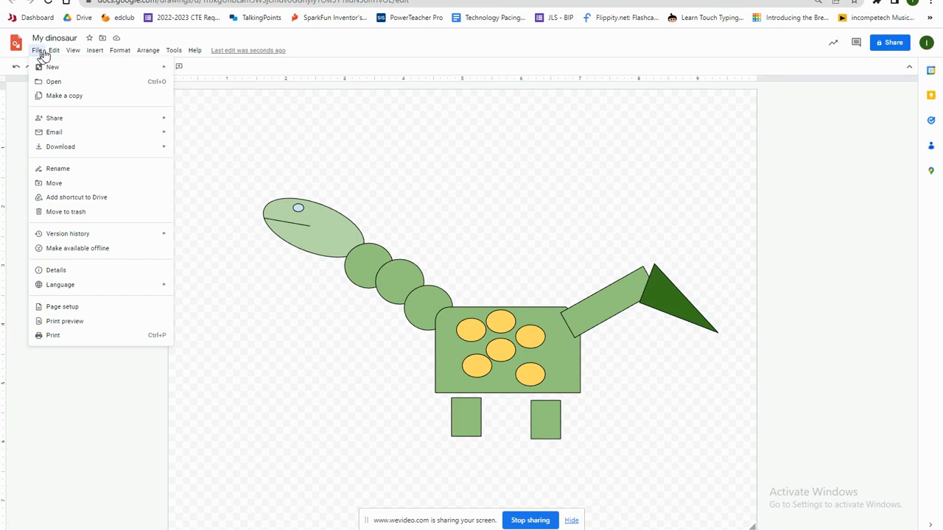
left_click(54, 183)
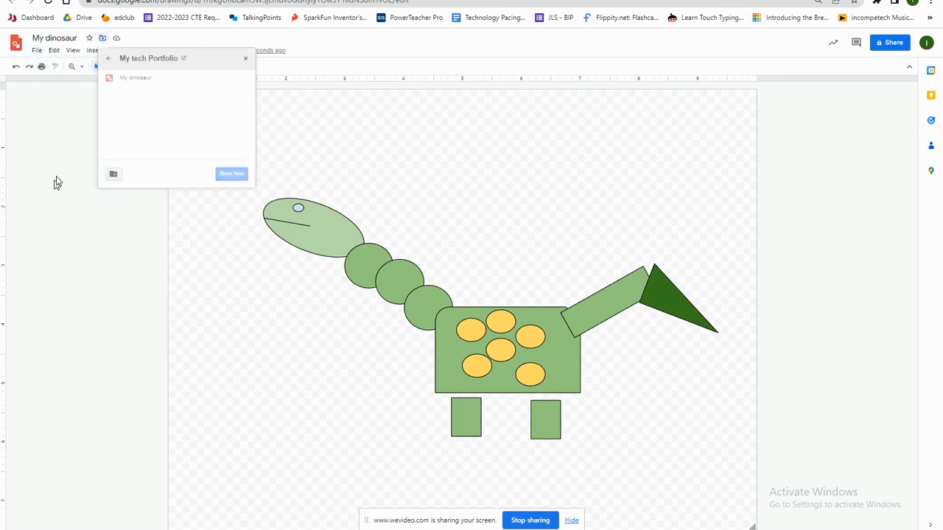
left_click(108, 58)
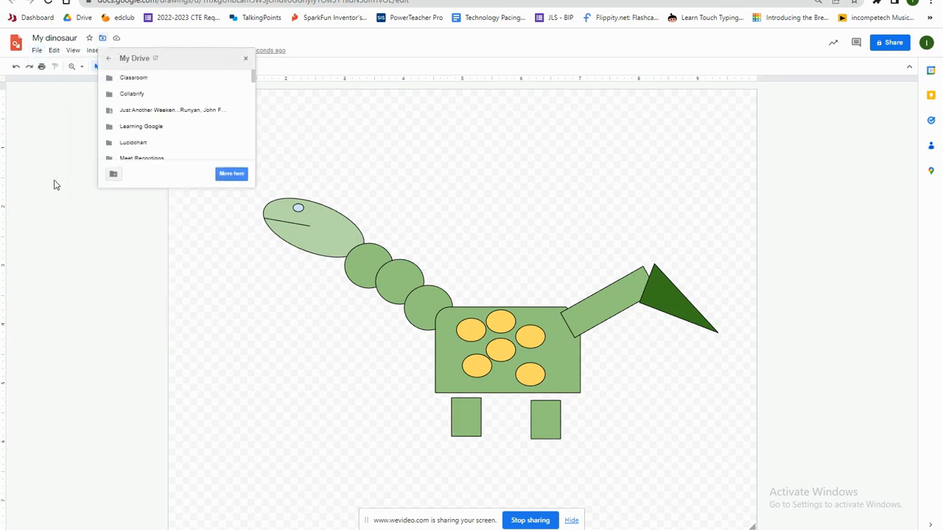
left_click(108, 58)
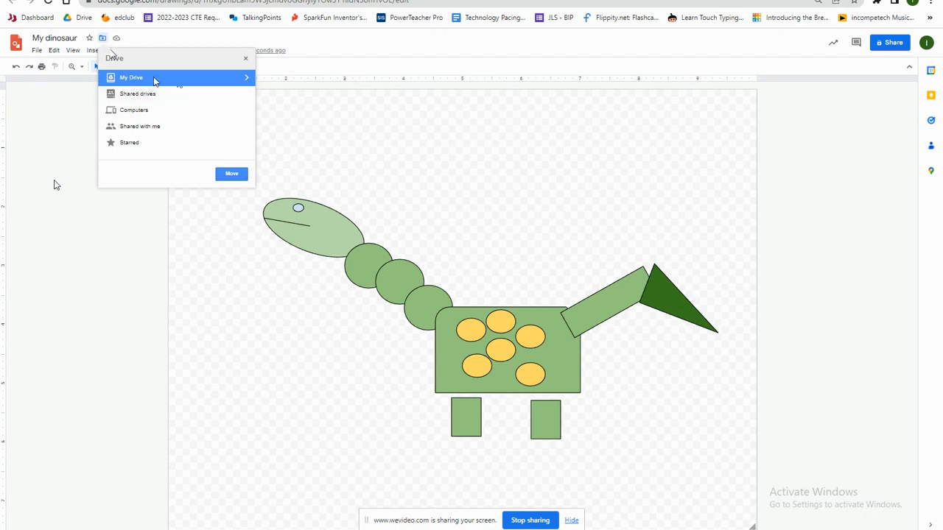
left_click(246, 79)
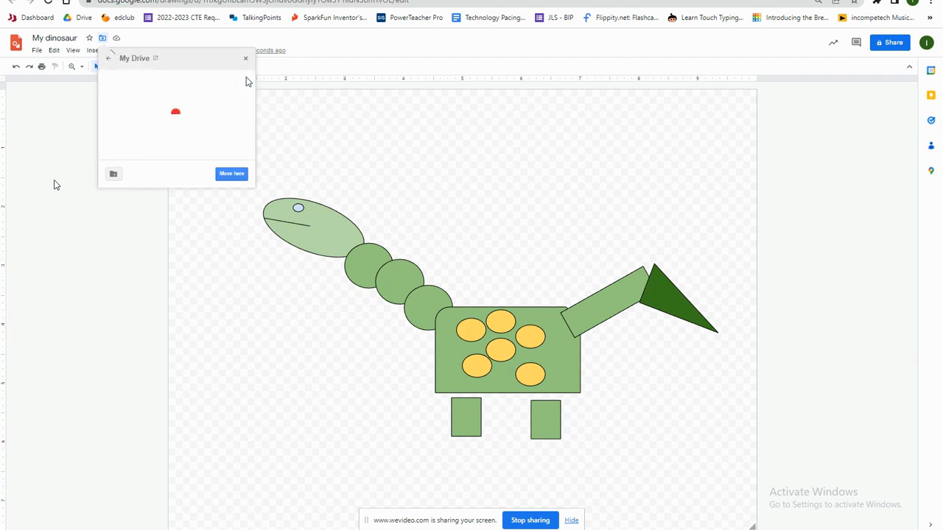
scroll(173, 116, "down", 1)
scroll(130, 120, "down", 1)
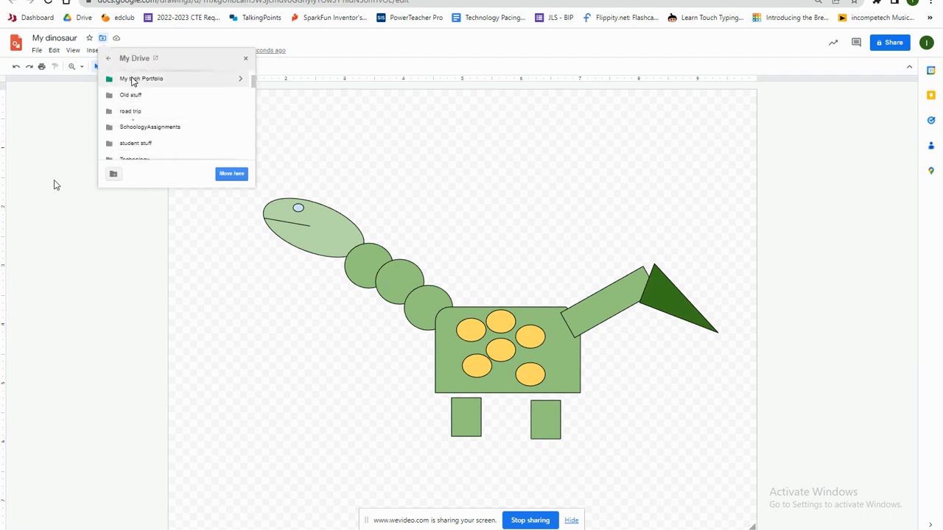
left_click(239, 79)
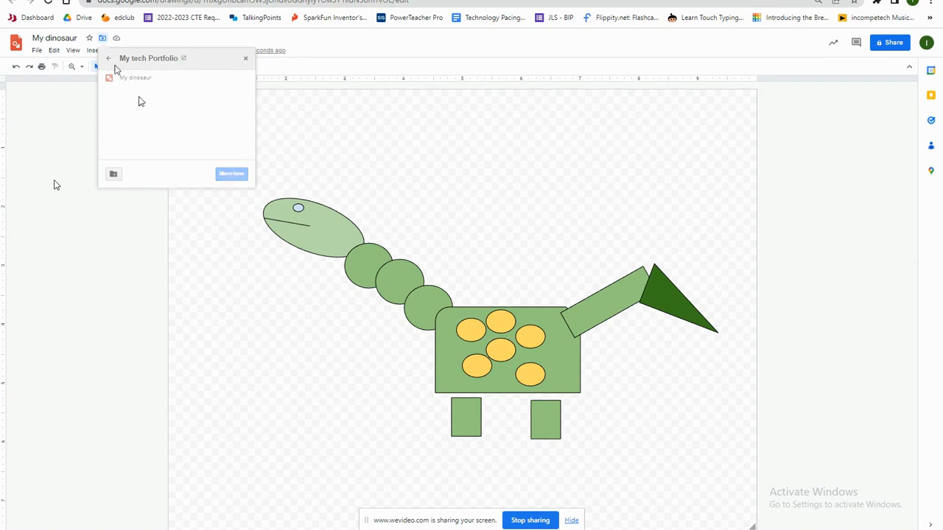
Find the My tech Portfolio folder again through the Starred items and close the move options
left_click(110, 59)
left_click(111, 59)
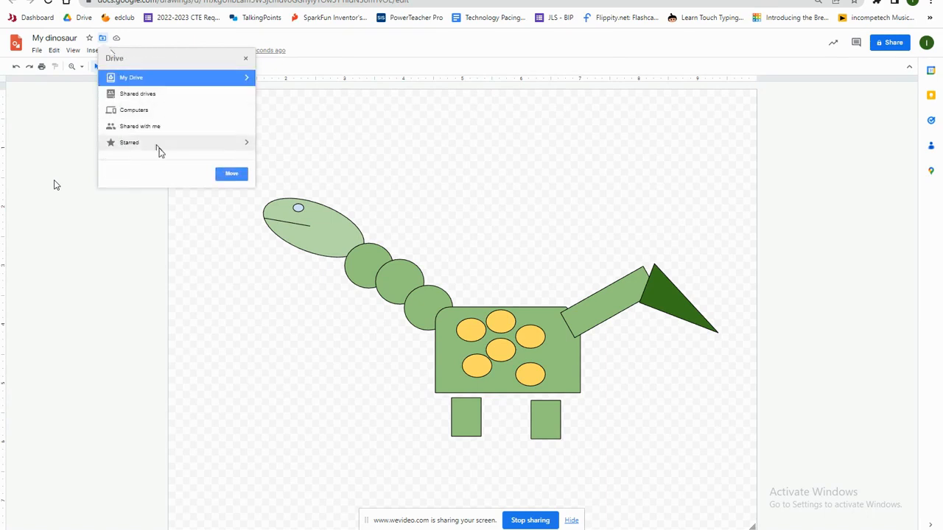
left_click(248, 147)
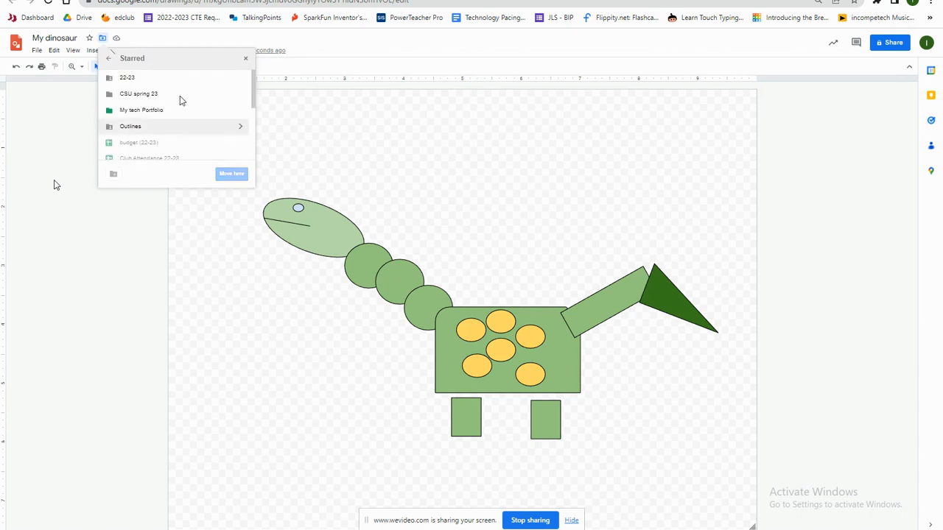
left_click(238, 115)
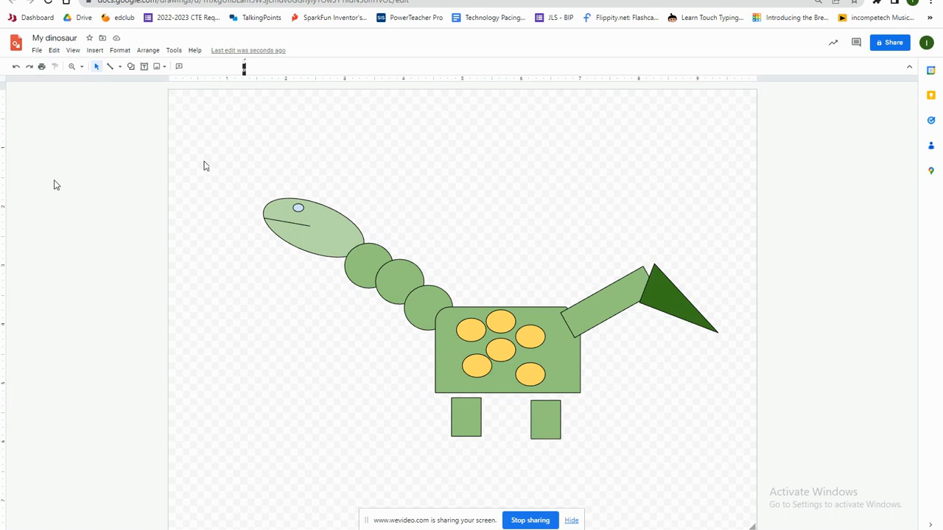
Share the drawing by setting its general access to Cherry Creek School District with the Viewer role
left_click(890, 45)
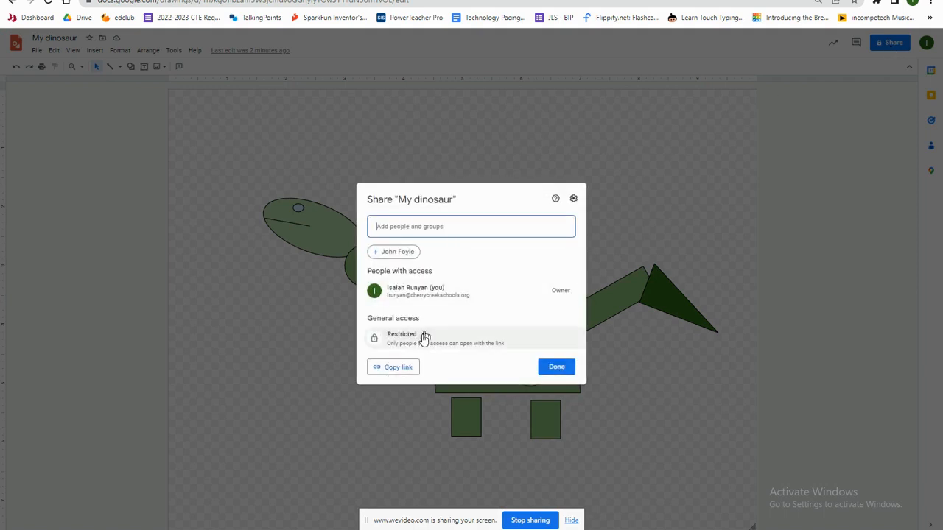
left_click(424, 338)
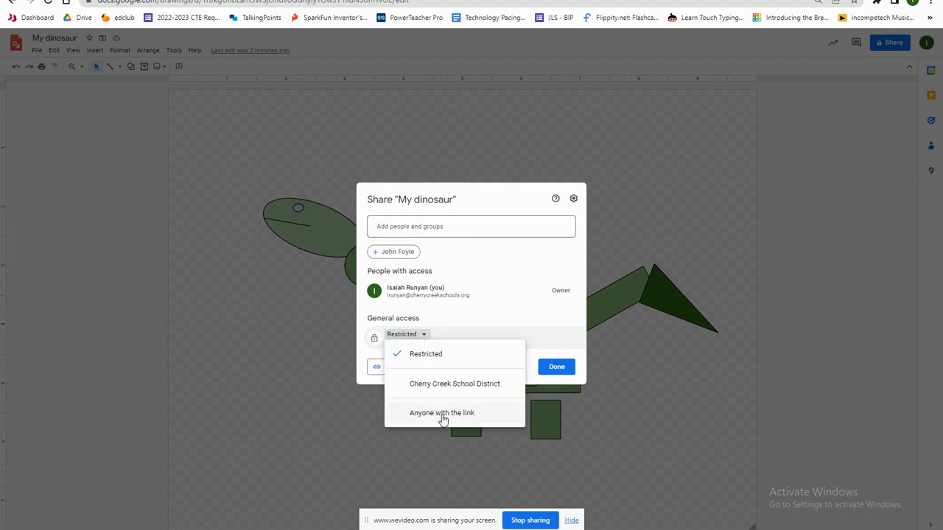
left_click(438, 387)
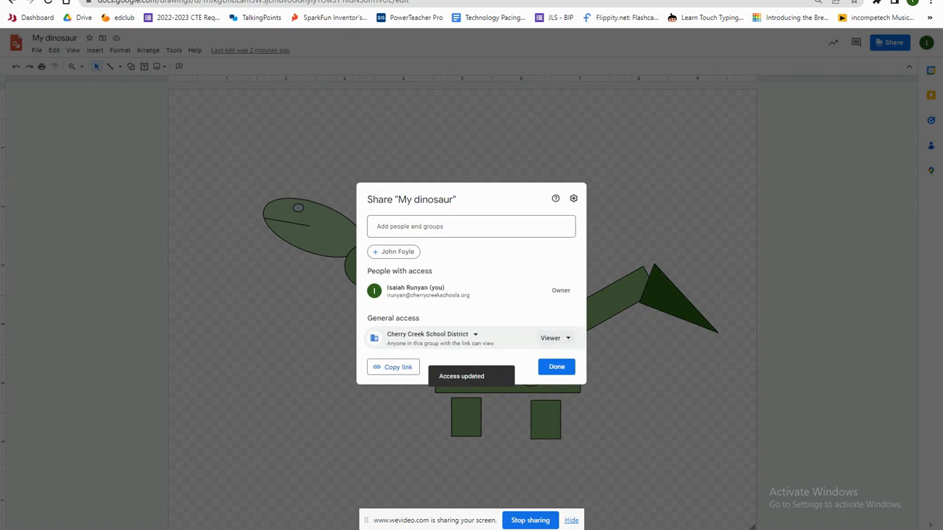
left_click(554, 341)
left_click(569, 372)
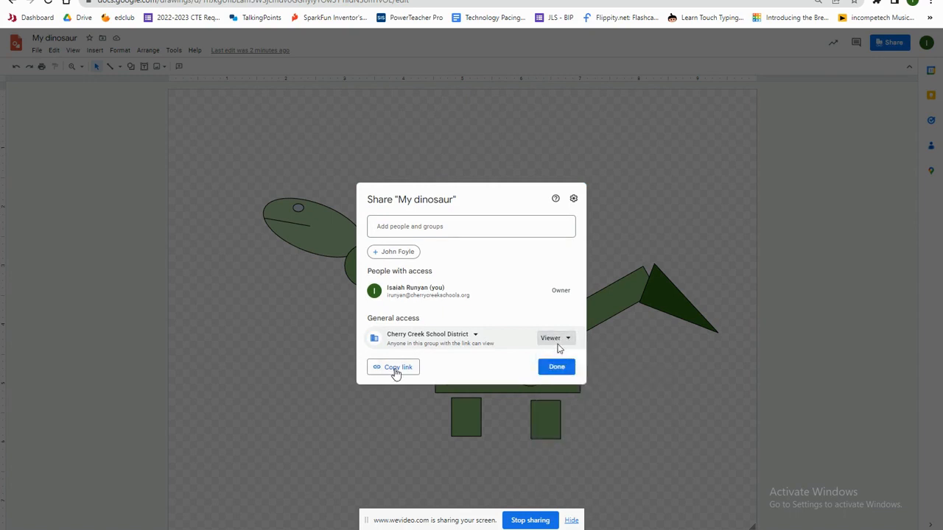
Copy the drawing's share link, finish sharing and open the link in a new browser tab
left_click(395, 372)
left_click(556, 366)
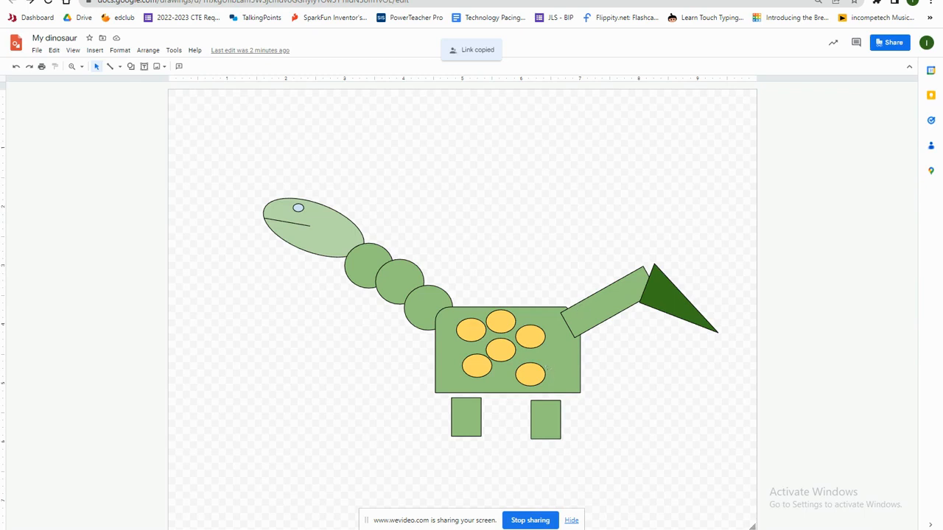
key("ctrl+t")
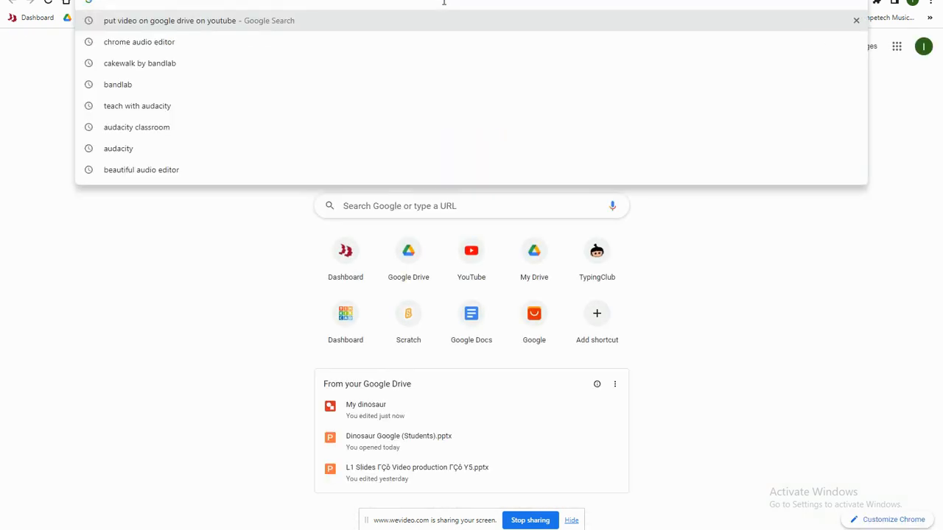
key("ctrl+v")
key("Return")
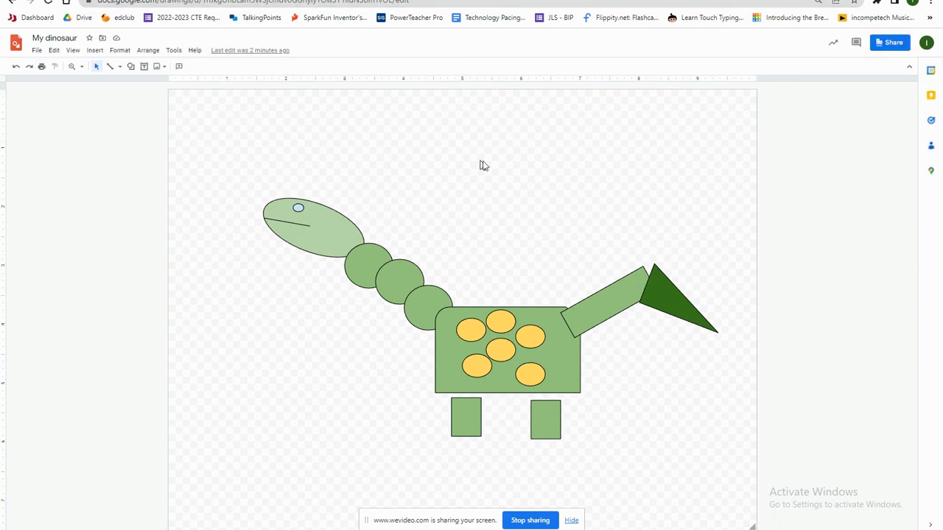
key("ctrl+c")
Download the dinosaur drawing as a PNG image
left_click(36, 51)
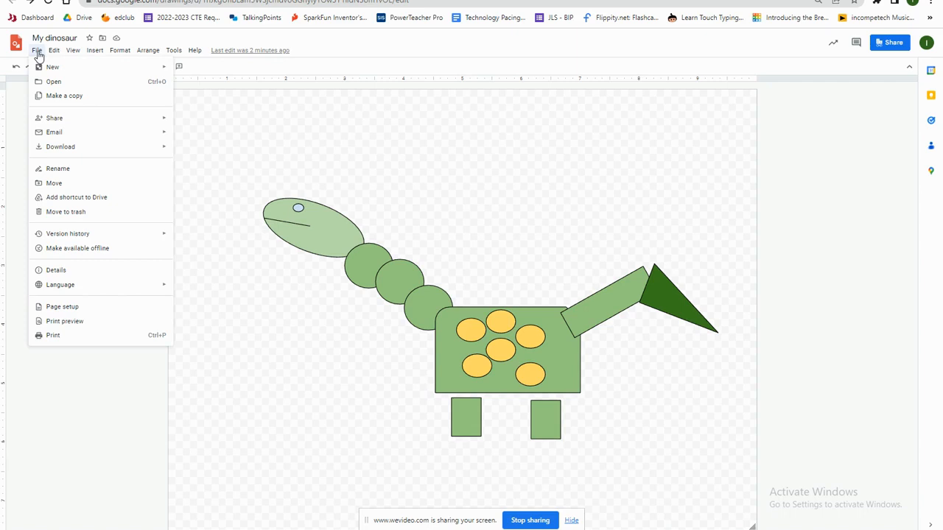
mouse_move(79, 151)
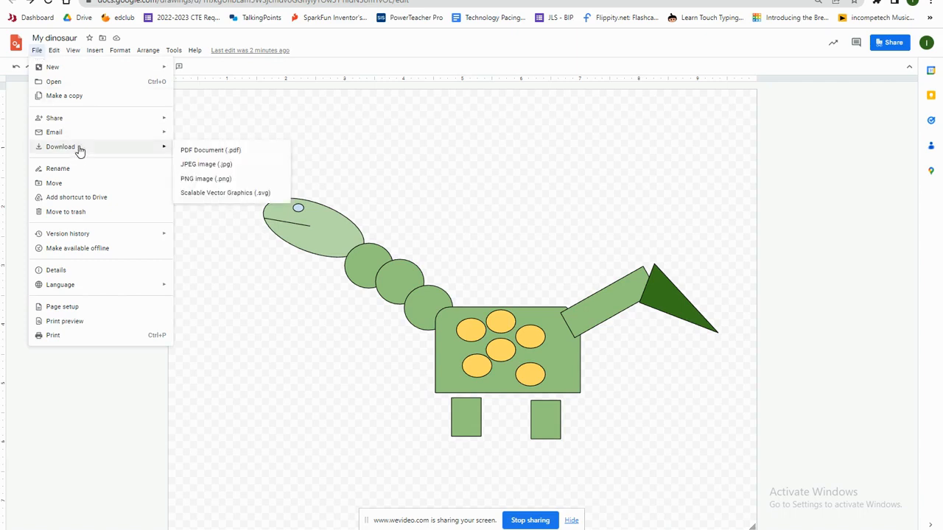
left_click(229, 184)
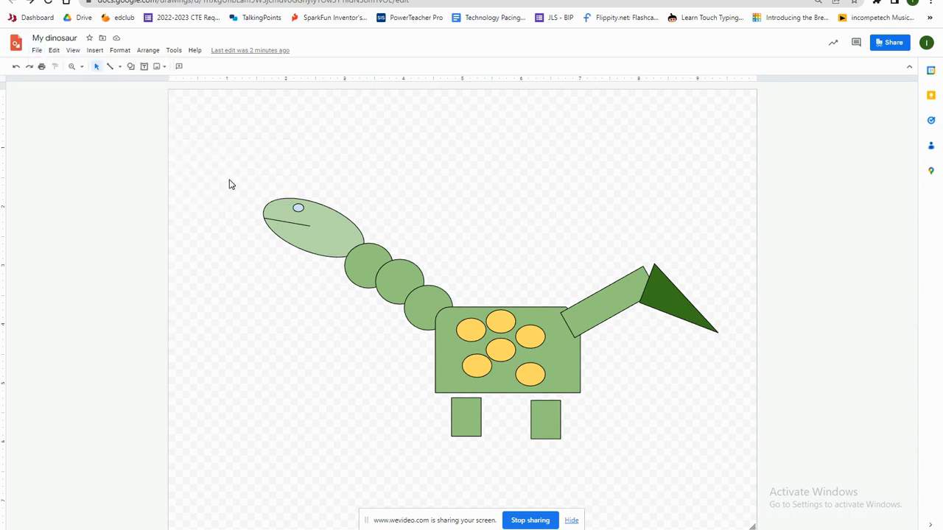